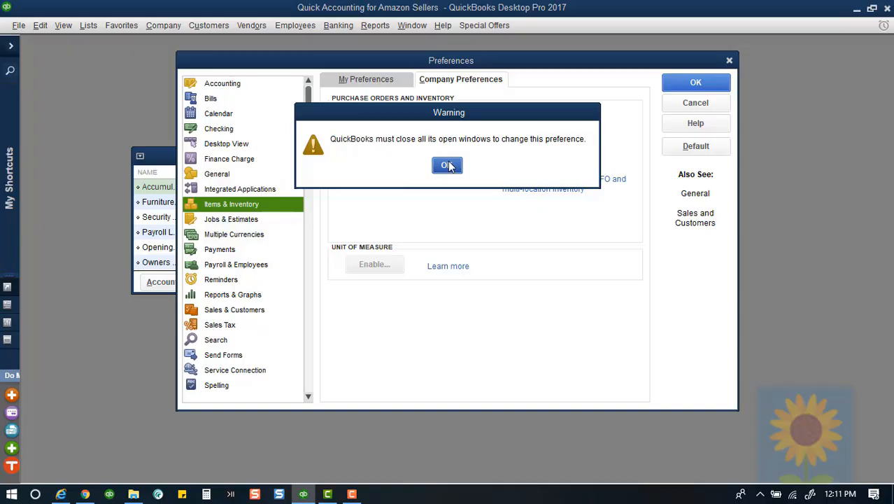
Accept the preference change and set up an Excel import into the chart of accounts, using Sheet1 of the accounts workbook.
click(447, 164)
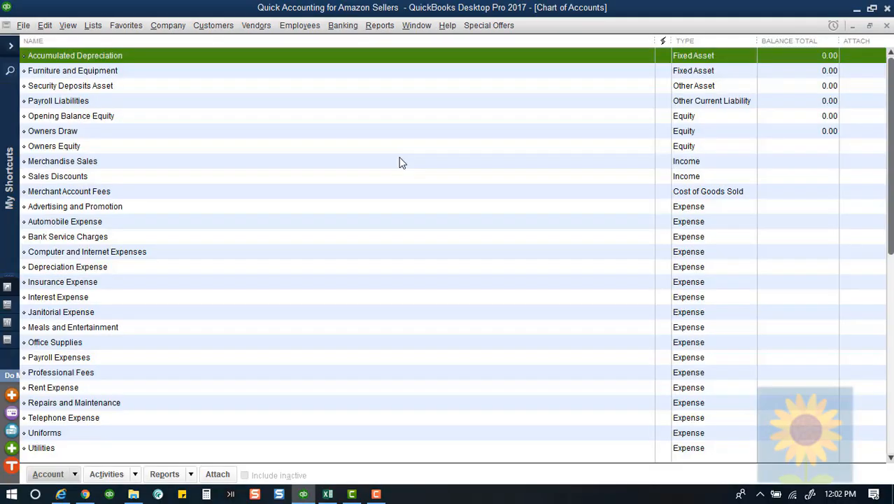
click(74, 474)
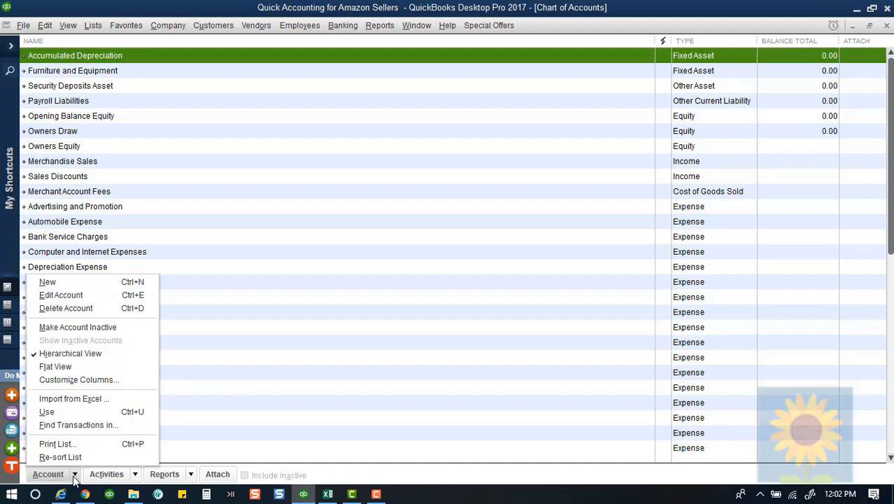
click(73, 398)
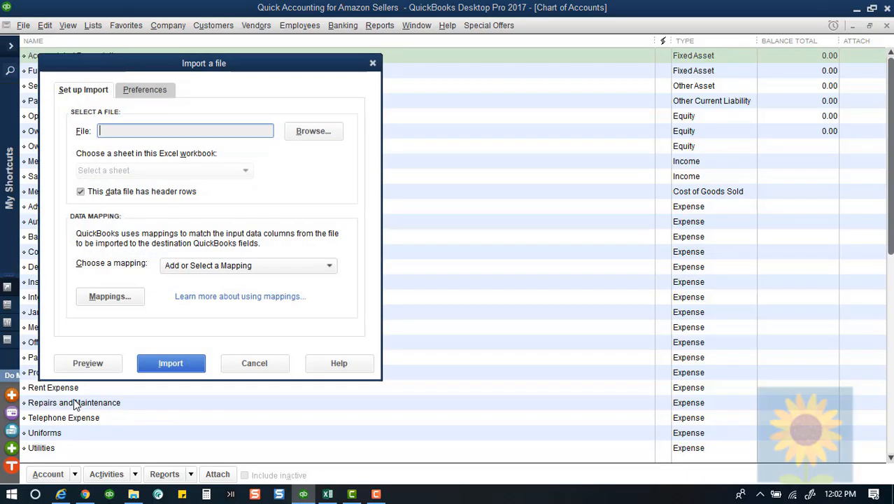
click(315, 133)
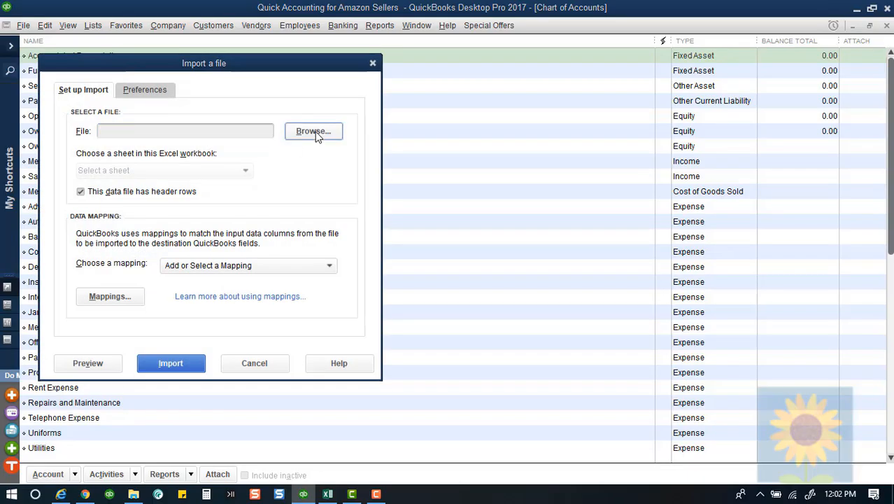
click(386, 326)
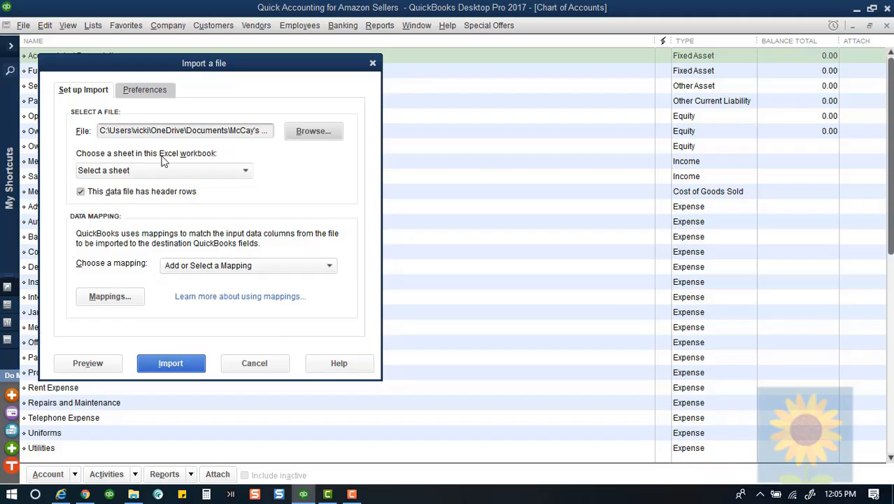
click(245, 172)
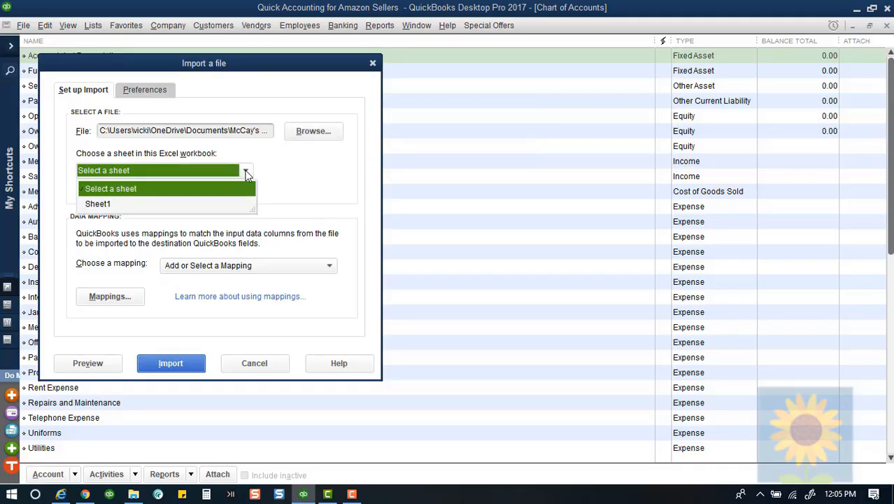
click(101, 204)
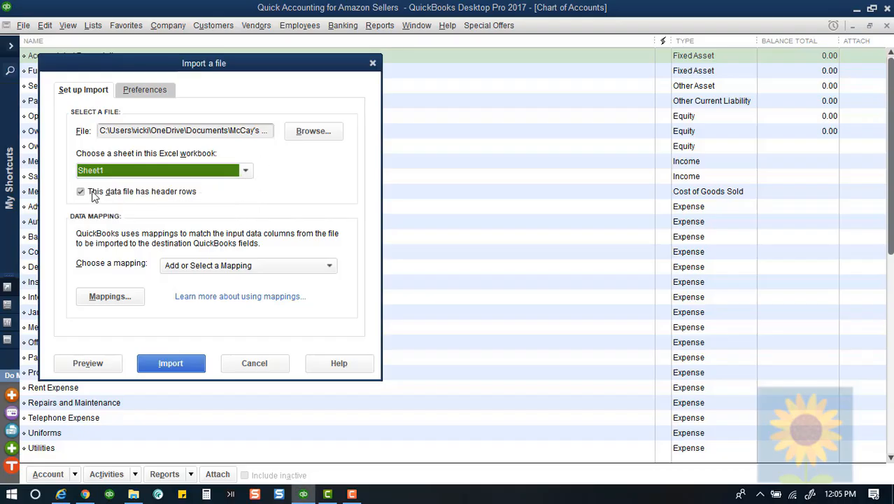
Add a new data mapping for the account import and match the Type field to the Type column.
click(333, 267)
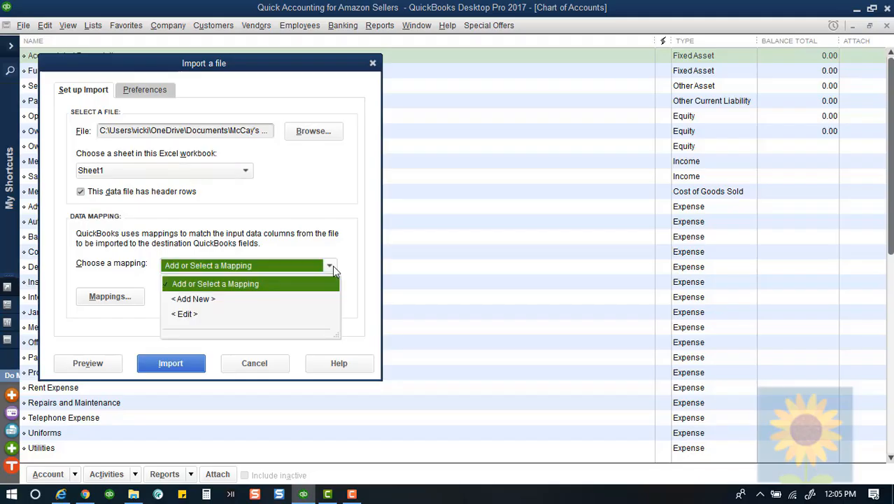
click(191, 300)
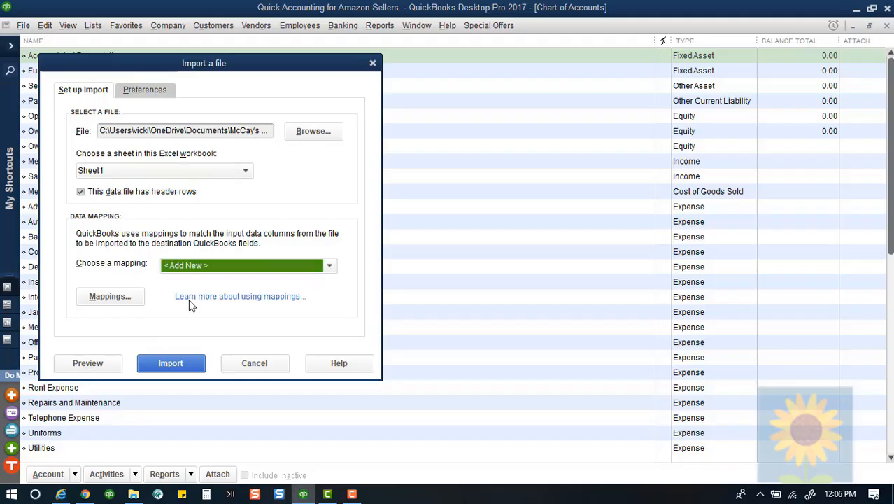
click(107, 298)
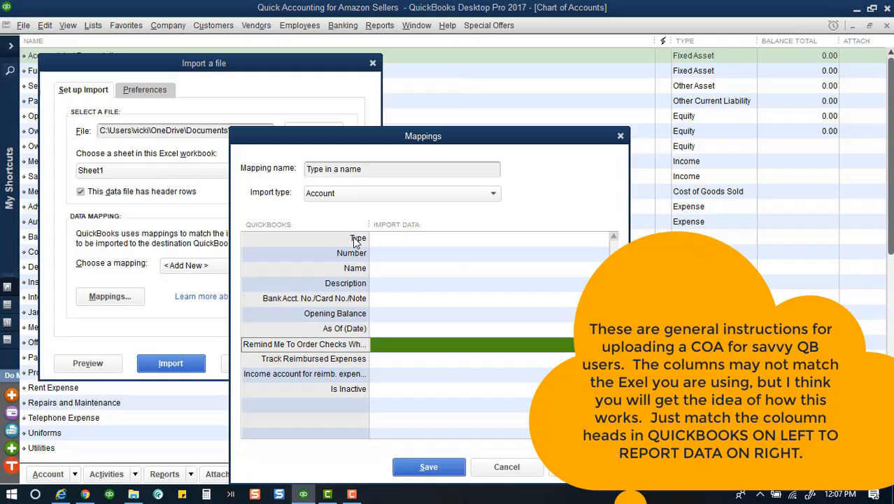
click(353, 236)
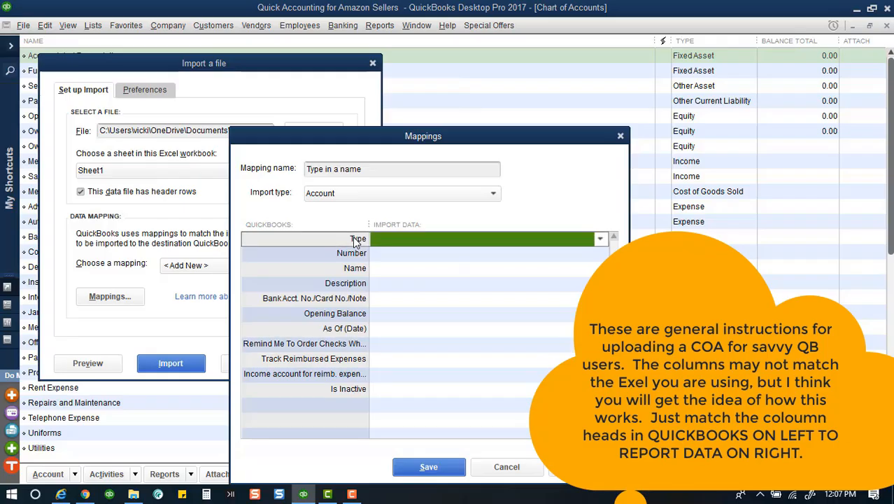
click(600, 240)
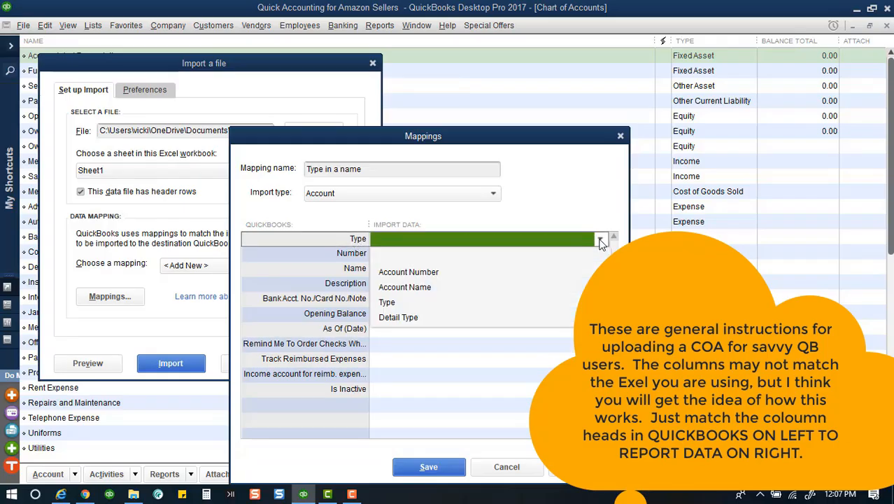
click(392, 302)
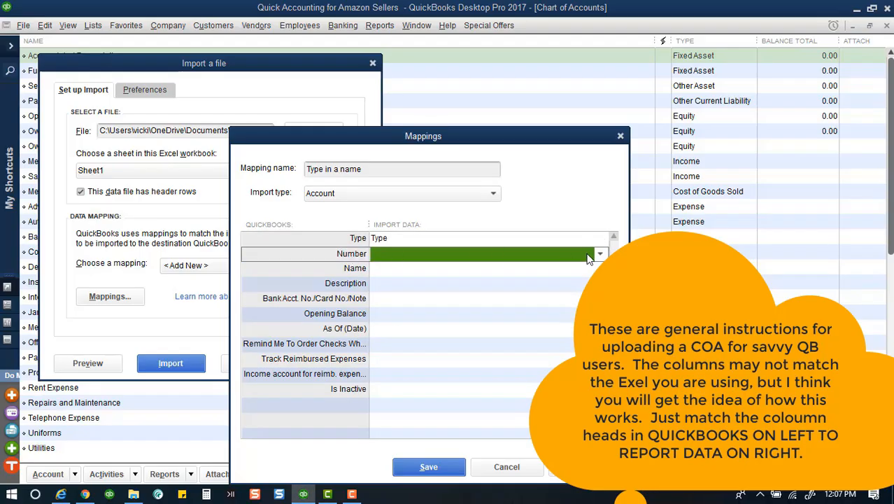
Map the Number field to Account Number, Name to Account Name, and Description to Detail Type.
click(587, 255)
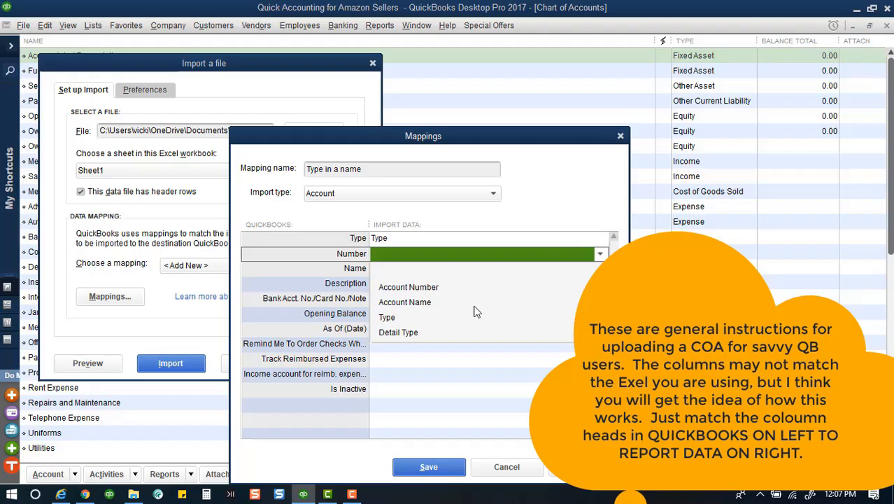
click(425, 288)
click(364, 268)
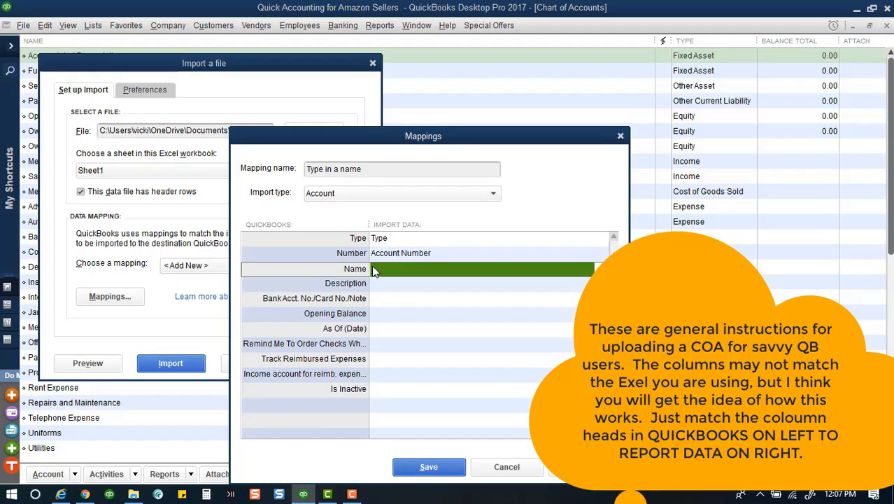
click(587, 269)
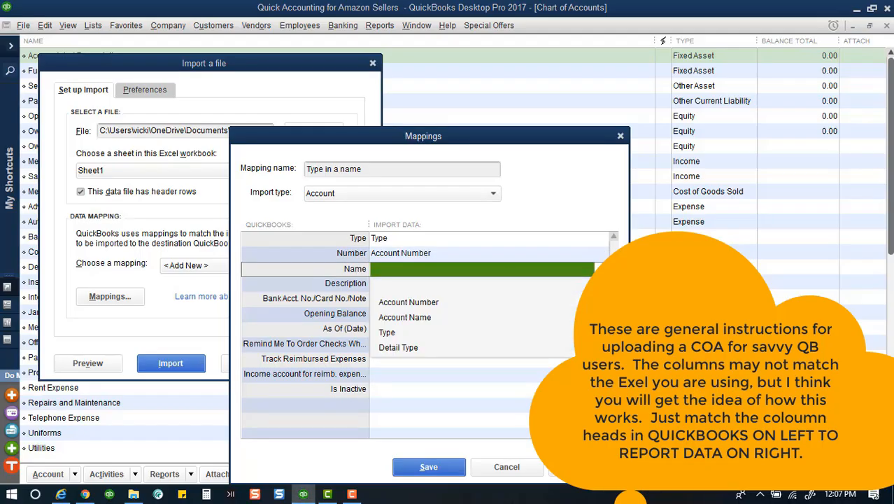
click(421, 324)
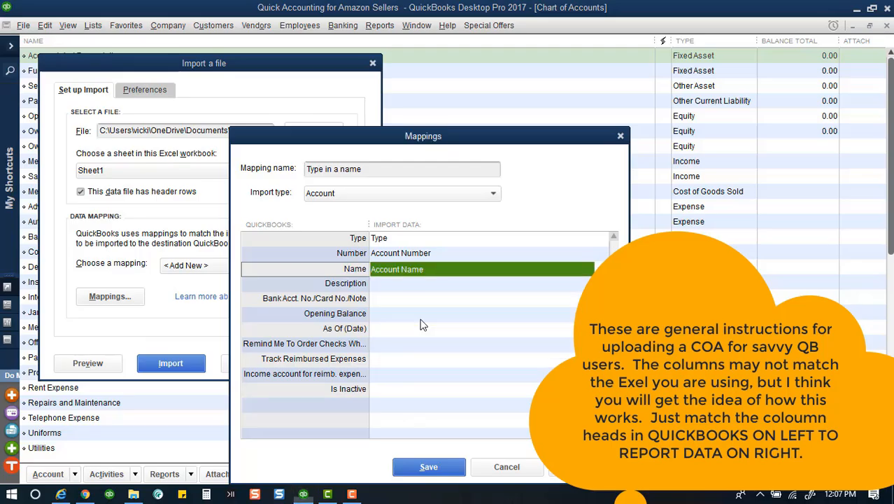
click(350, 287)
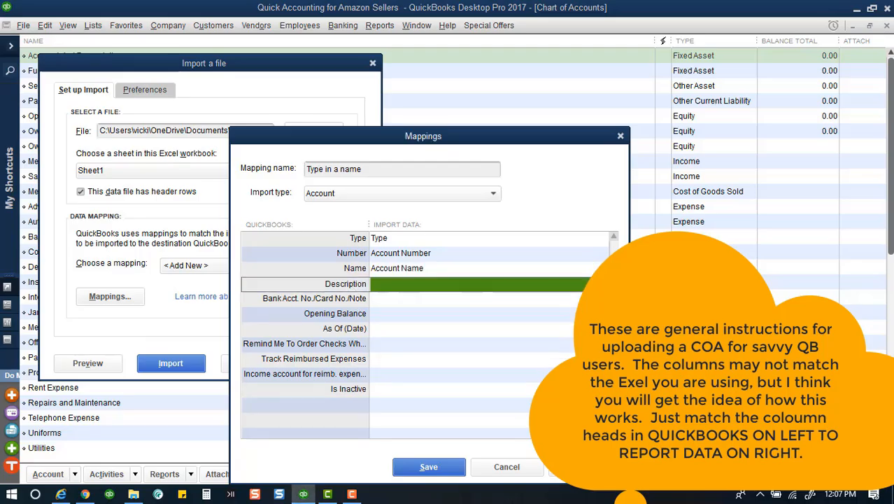
click(588, 283)
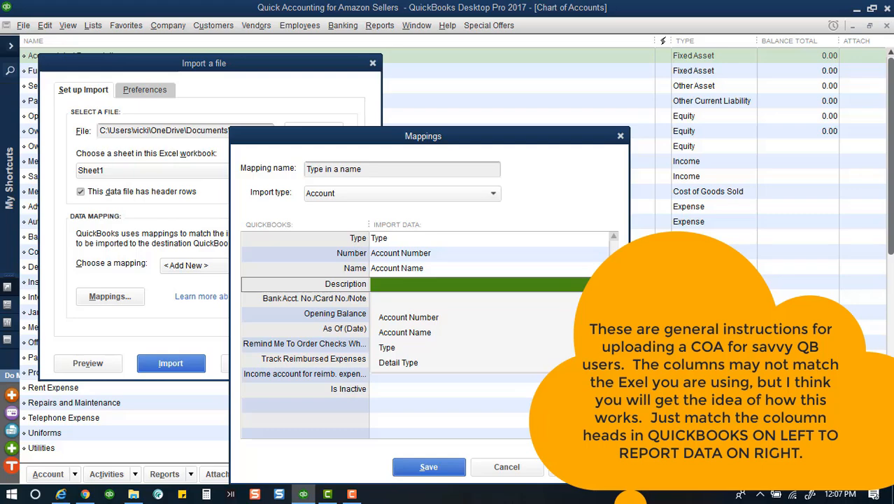
click(406, 365)
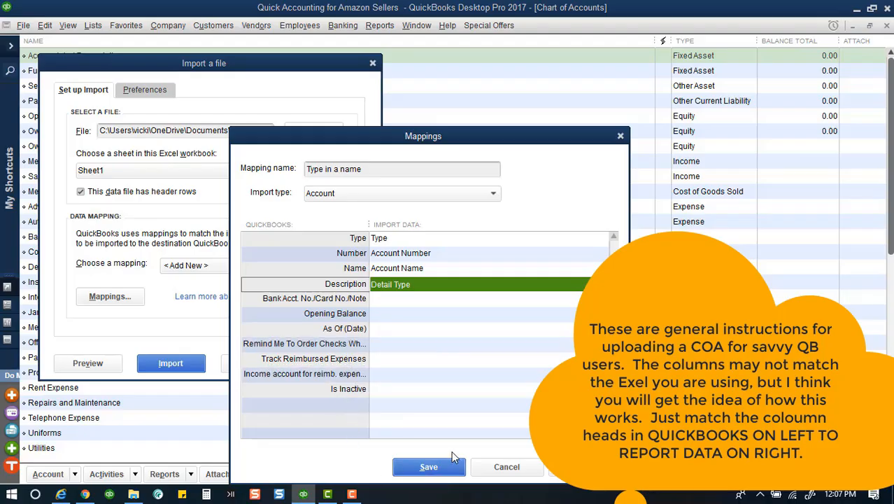
Name the mapping "QB for AMZ" and save it.
click(427, 468)
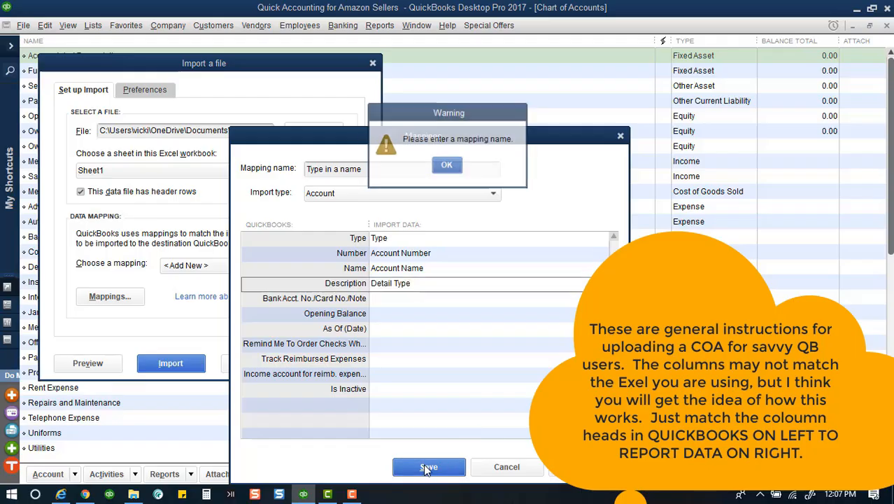
click(448, 166)
drag(381, 172, 252, 169)
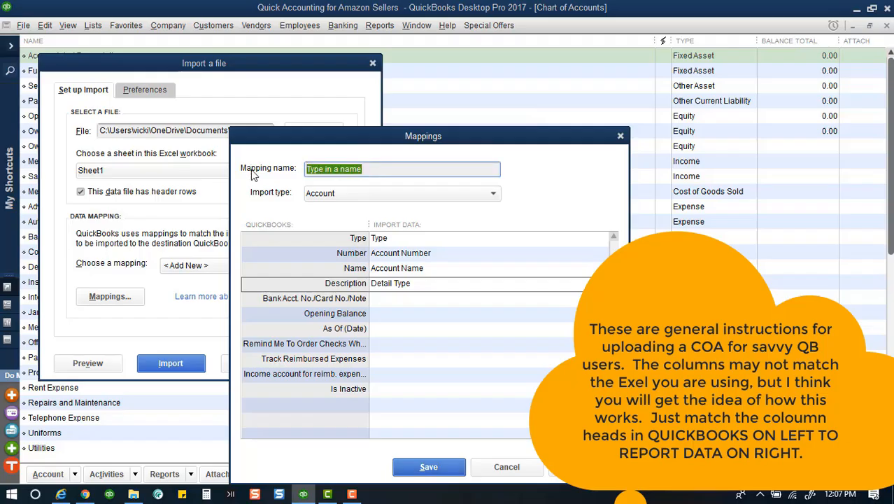
text(QB)
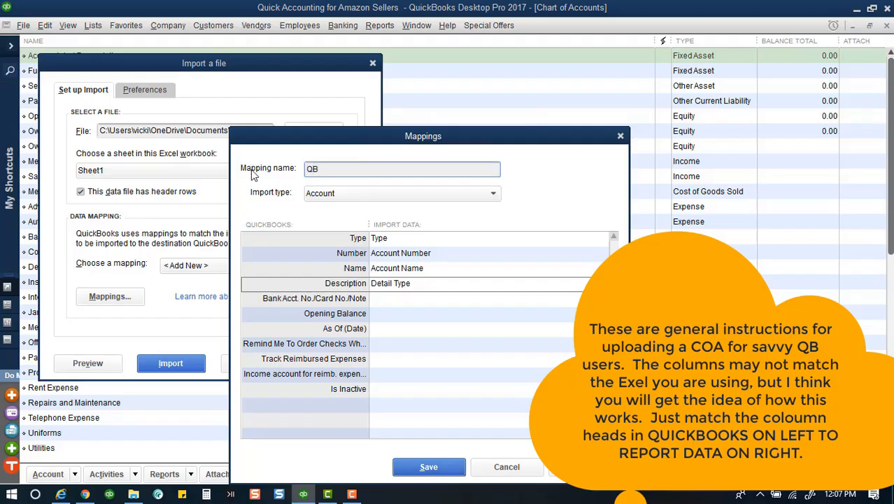
text( for AMZ)
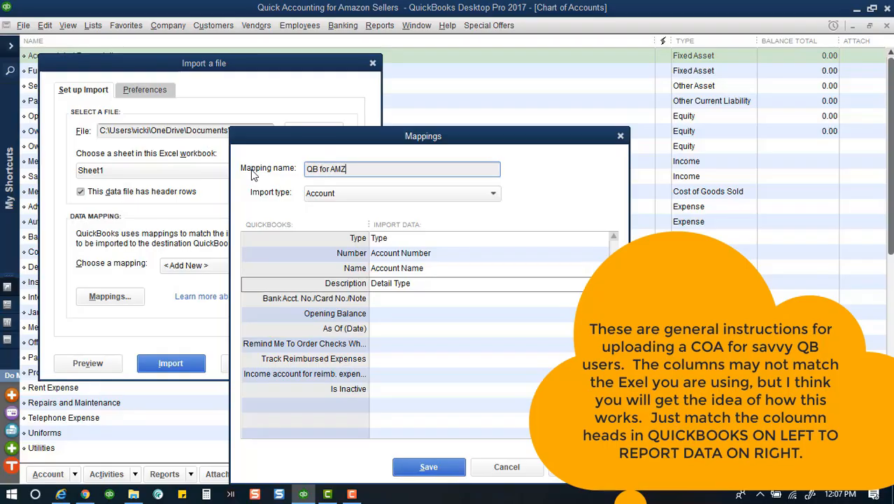
click(422, 468)
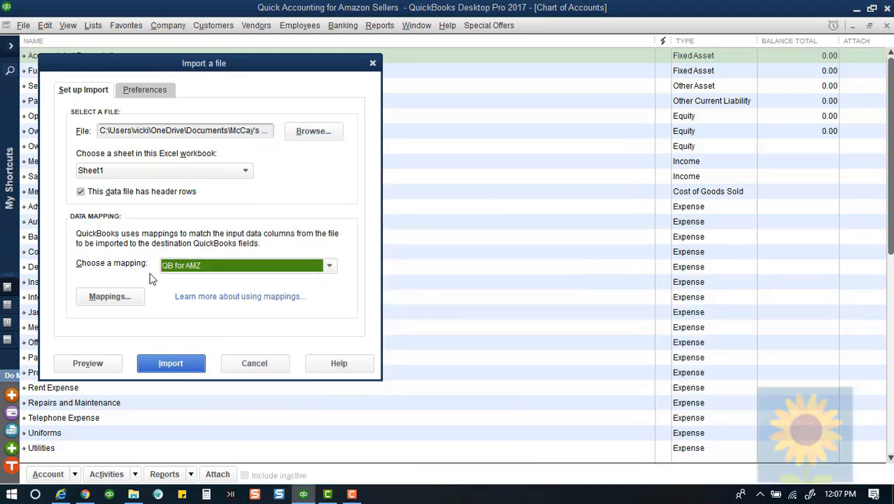
Import the accounts without making a backup, replacing all duplicate records with import data while ignoring blank fields.
click(175, 363)
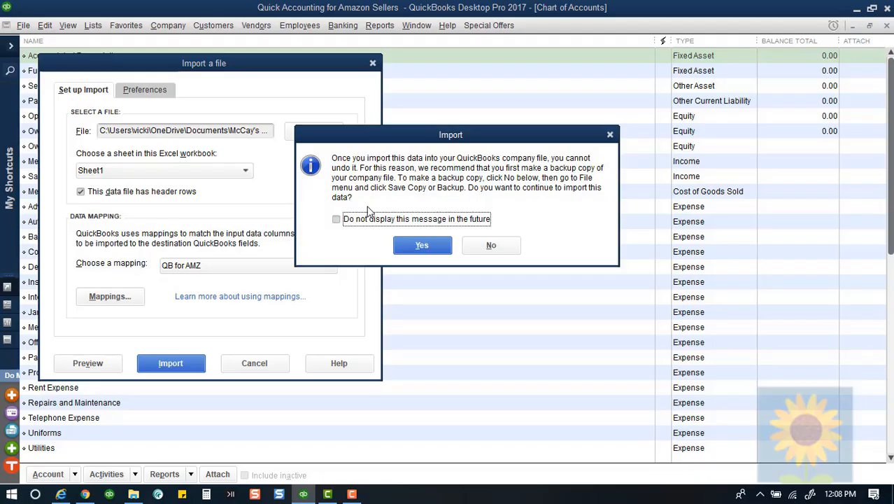
click(420, 246)
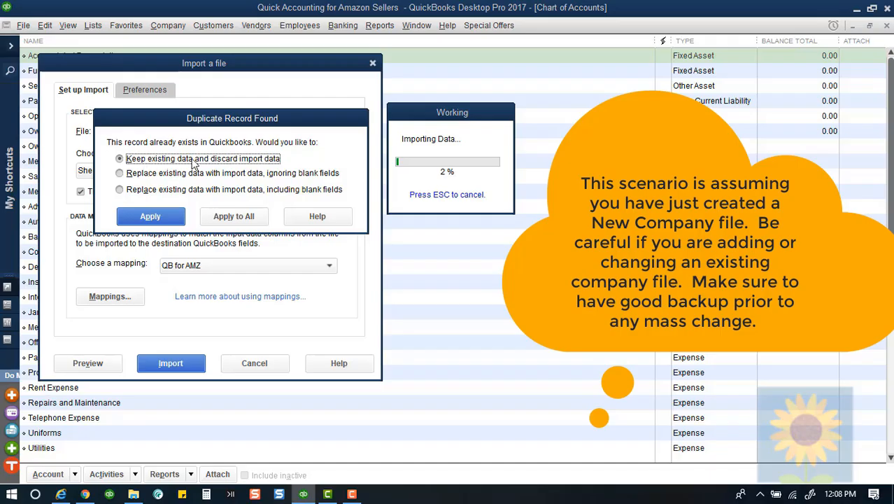
click(210, 172)
click(234, 216)
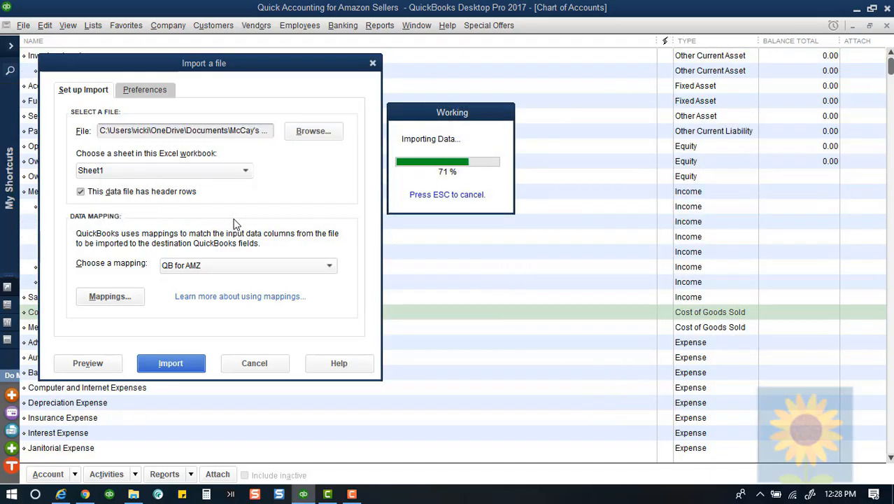